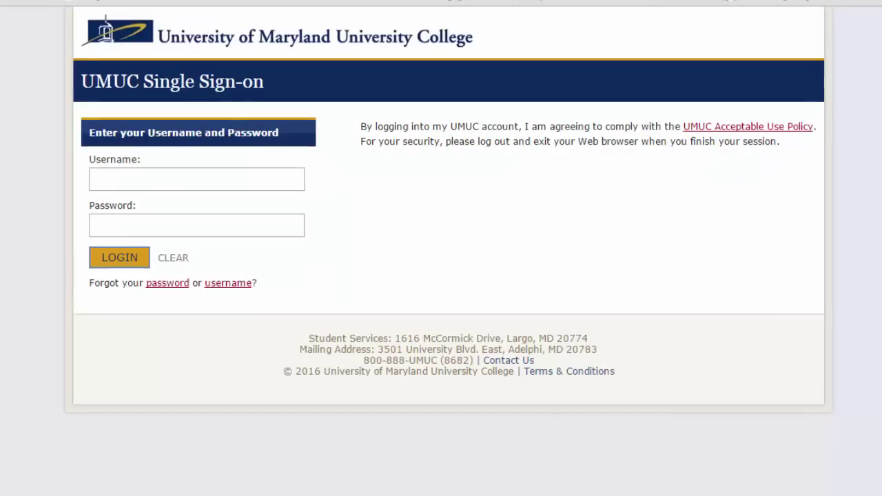
# - Sign in to UMUC Single Sign-on with the account username and password
pyautogui.click(200, 179)
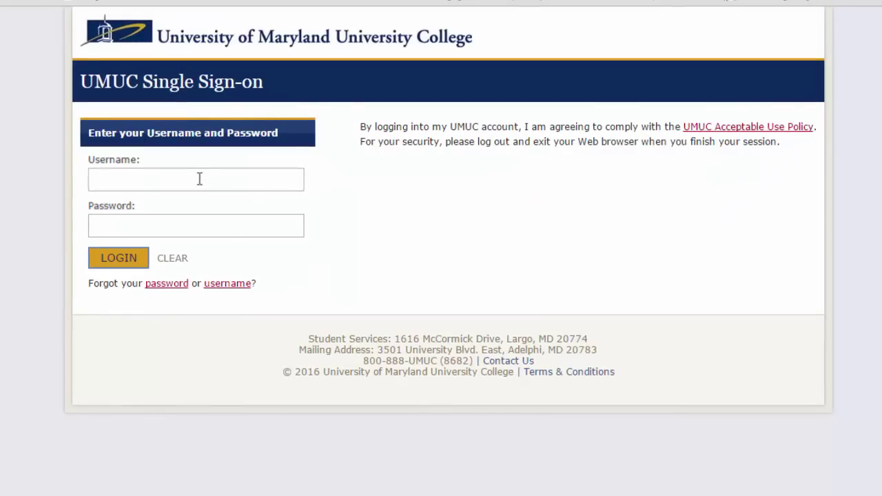
pyautogui.write('t')
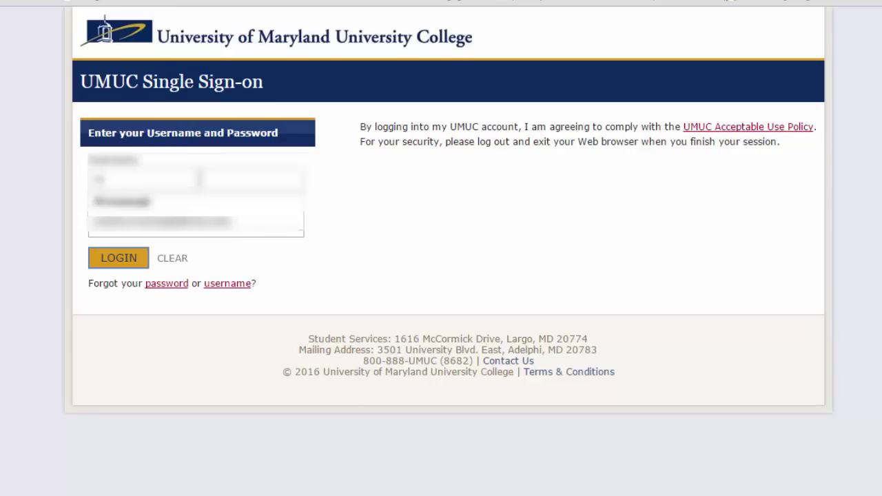
pyautogui.write('kinsmpl')
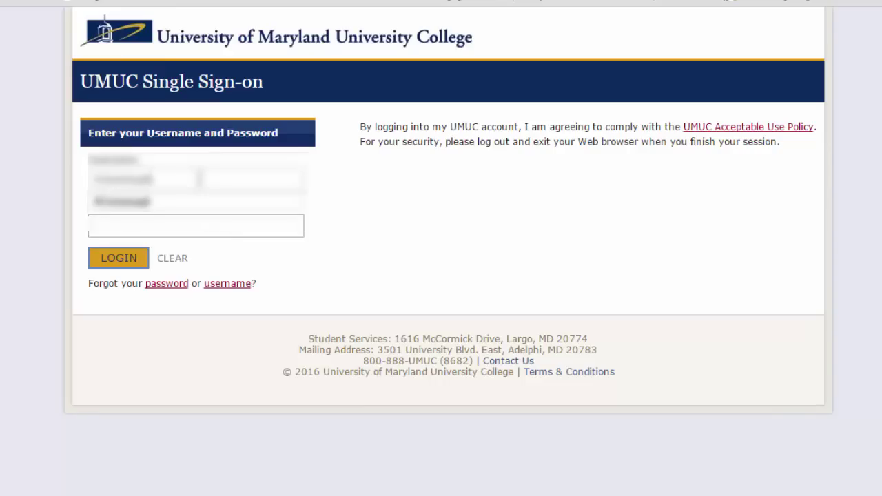
pyautogui.press('Tab')
pyautogui.write('**')
pyautogui.click(120, 262)
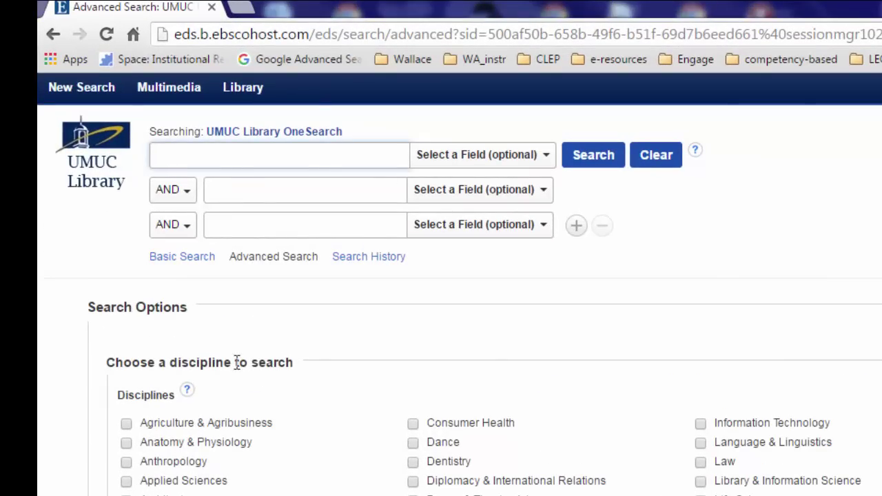
# - Search OneSearch for CSI effect, returning 5,842 results
pyautogui.write('CSI effect')
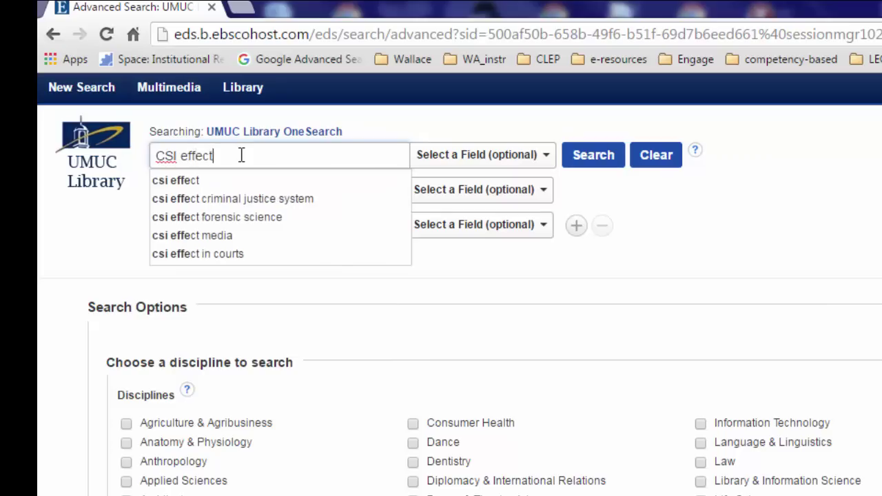
pyautogui.click(591, 162)
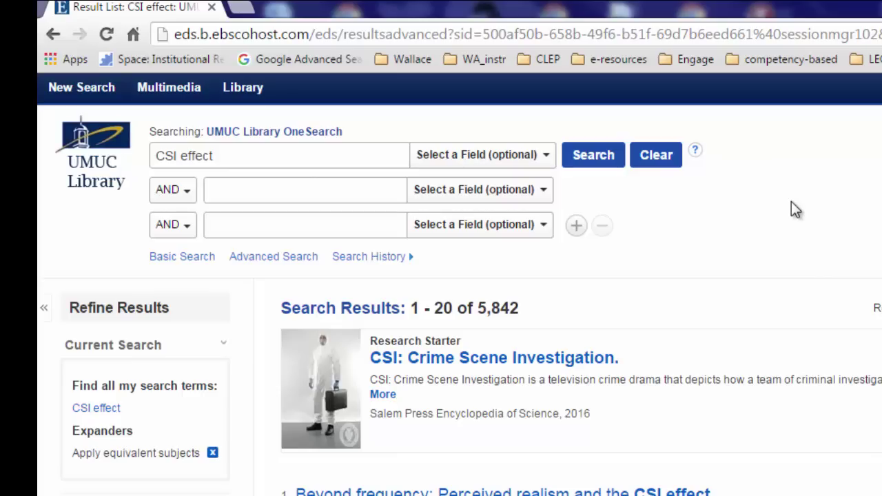
# - Wrap CSI effect in double quotes and rerun the search, narrowing results to 563
pyautogui.click(268, 154)
pyautogui.press('Left')
pyautogui.press('Left')
pyautogui.press('Left')
pyautogui.press('Left')
pyautogui.press('Left')
pyautogui.press('Left')
pyautogui.press('Left')
pyautogui.press('Left')
pyautogui.press('Left')
pyautogui.press('Left')
pyautogui.write('"')
pyautogui.press('Right')
pyautogui.press('Right')
pyautogui.press('Right')
pyautogui.press('Right')
pyautogui.press('Right')
pyautogui.press('Right')
pyautogui.press('Right')
pyautogui.press('Right')
pyautogui.press('Right')
pyautogui.press('Right')
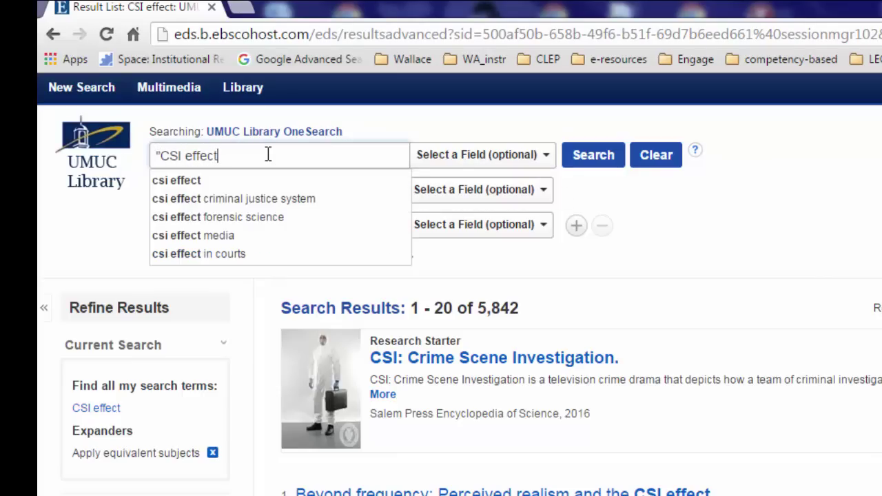
pyautogui.write('"')
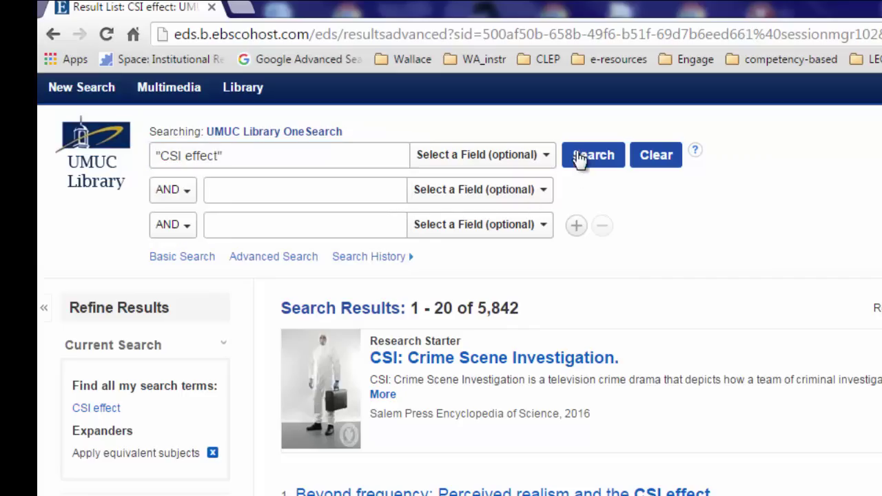
pyautogui.click(582, 163)
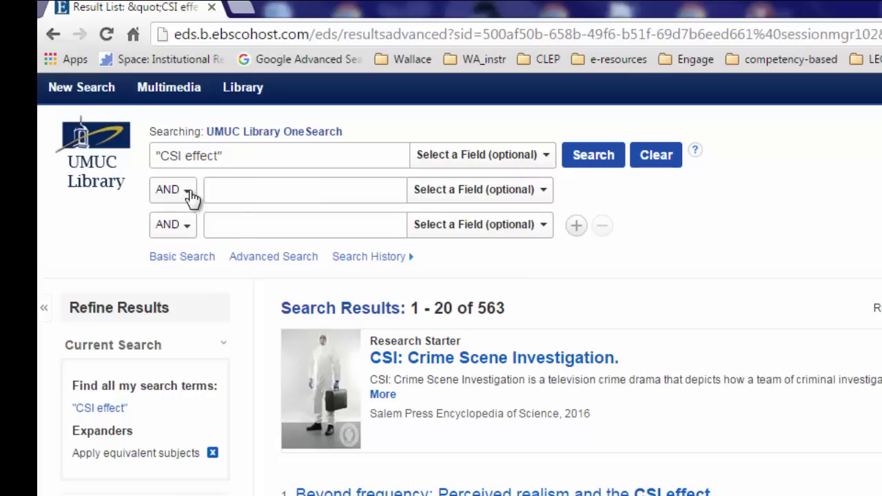
pyautogui.click(189, 193)
pyautogui.click(170, 236)
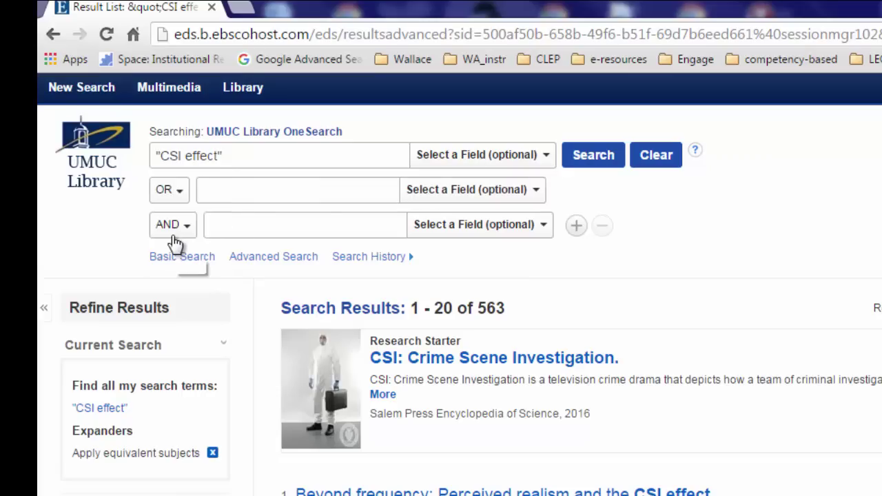
pyautogui.click(216, 191)
pyautogui.write('"tech eff')
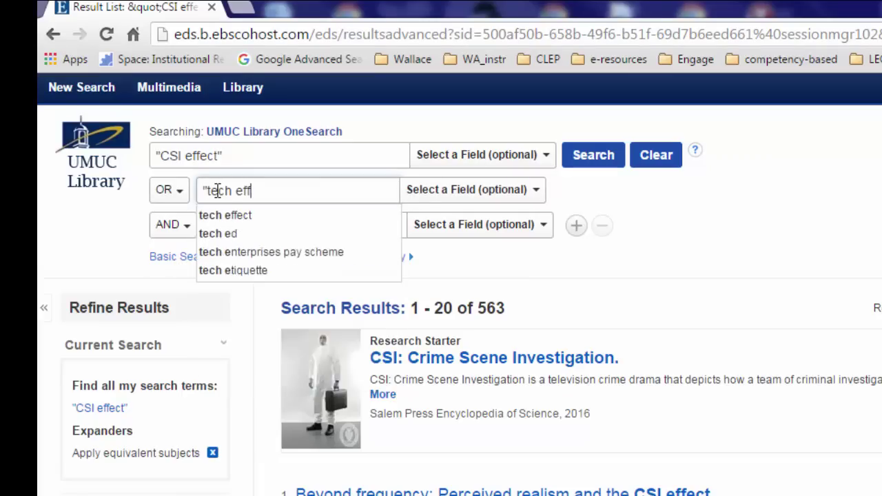
pyautogui.write('ect"')
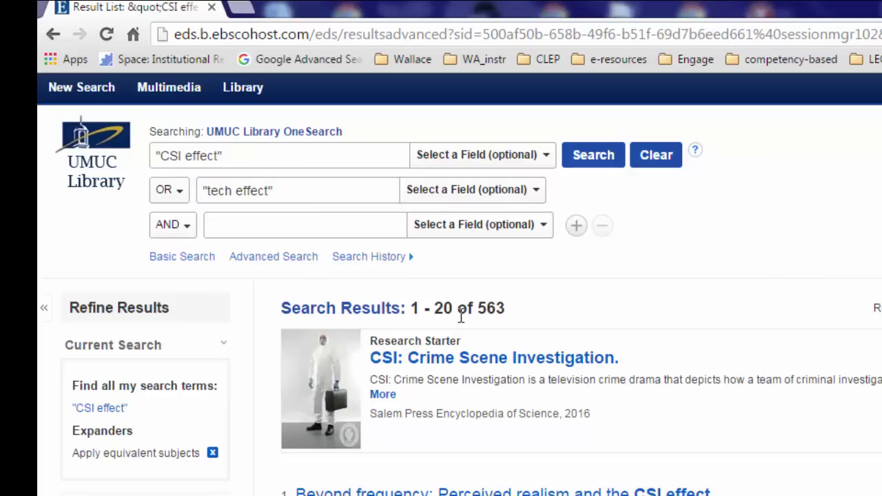
pyautogui.click(593, 167)
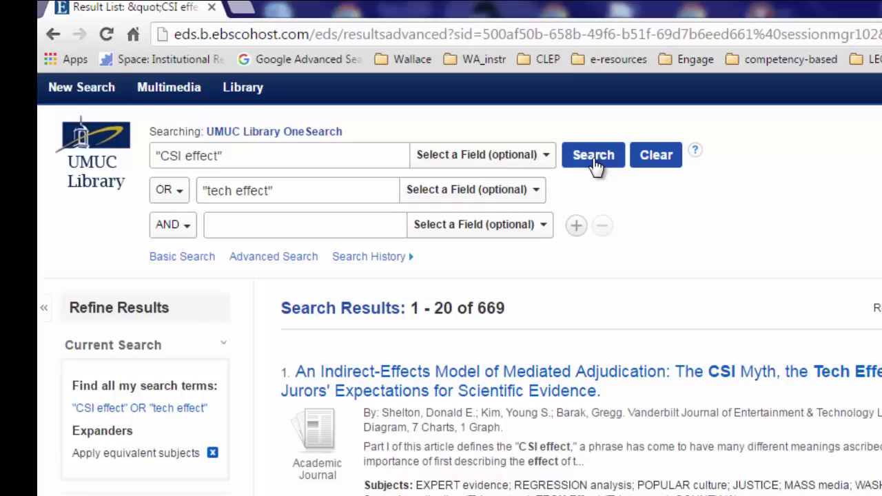
pyautogui.hotkey('alt', 'Left')
# - Extend the first box to "CSI effect" OR "tech effect" and search, giving 669 results
pyautogui.click(374, 155)
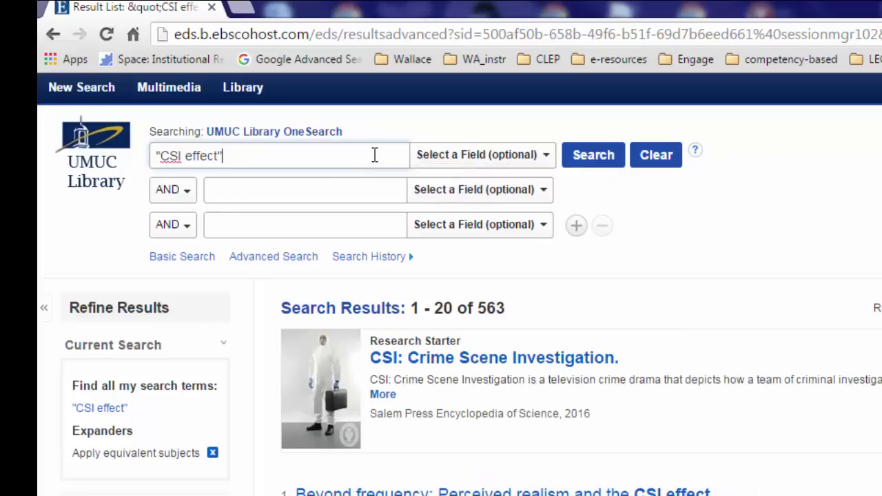
pyautogui.write('OR "tech effect')
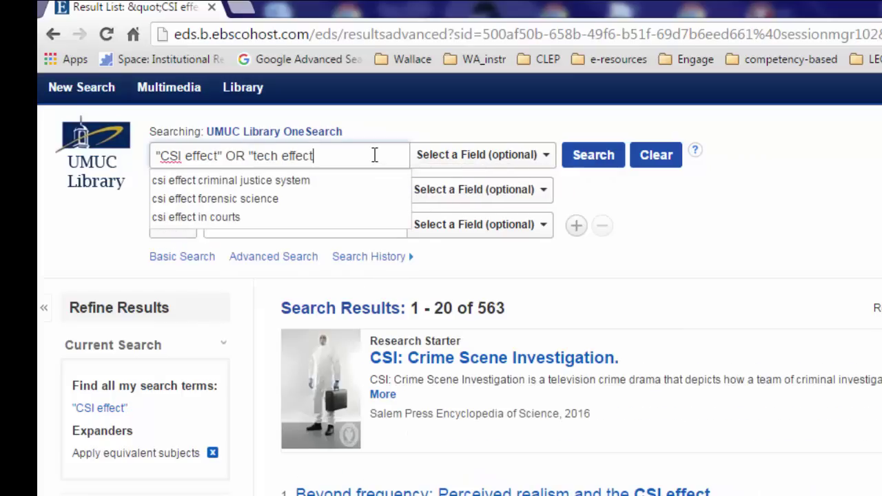
pyautogui.write('"')
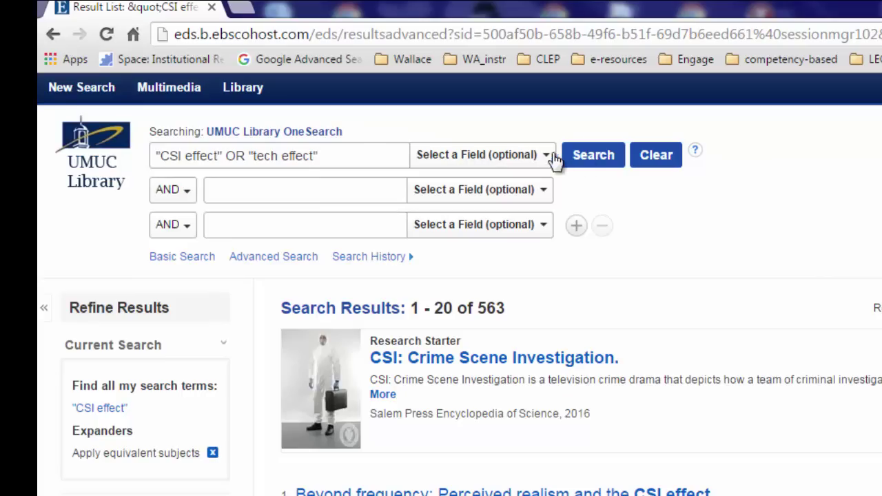
pyautogui.click(587, 161)
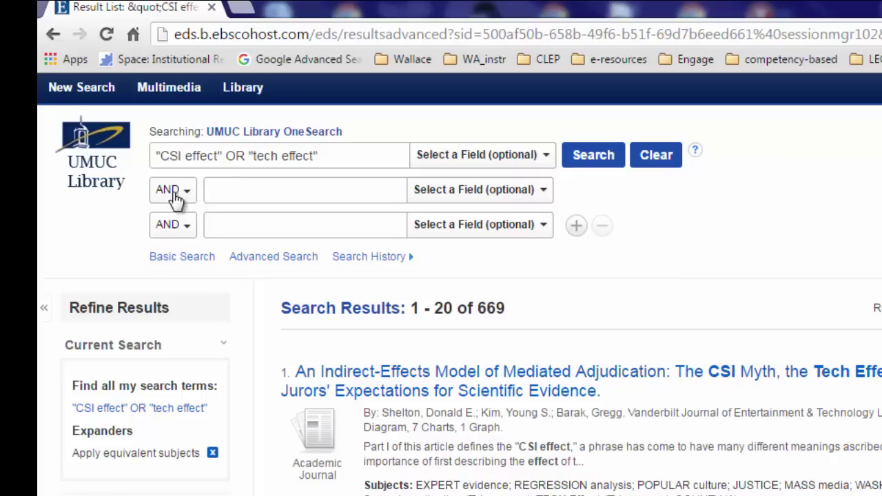
# - Add juries as an AND term in the second row and search, leaving 192 results
pyautogui.click(230, 186)
pyautogui.write('juries')
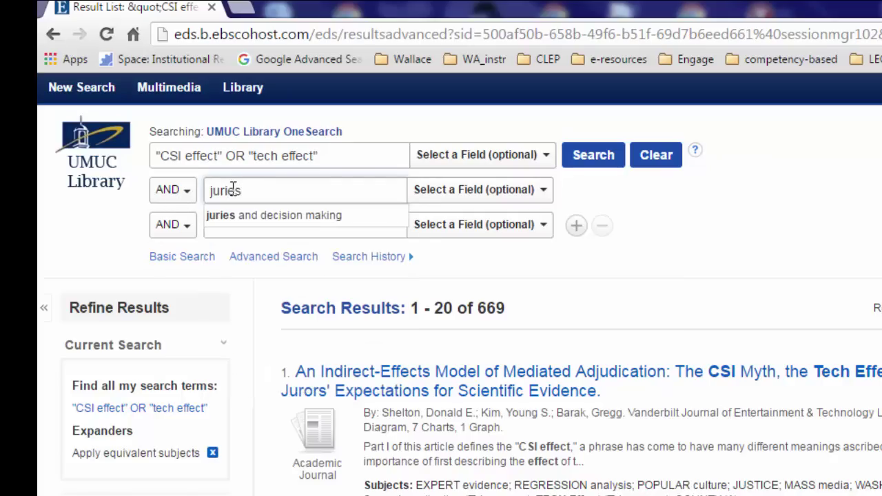
pyautogui.press('Tab')
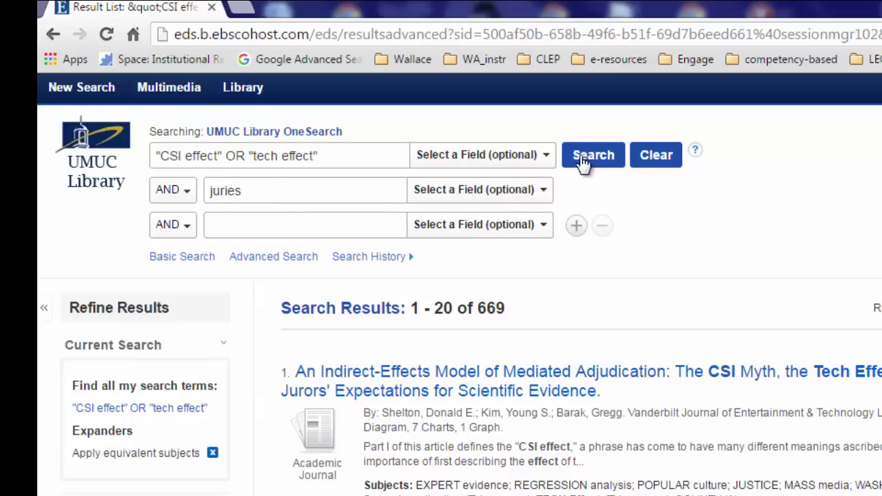
pyautogui.click(583, 163)
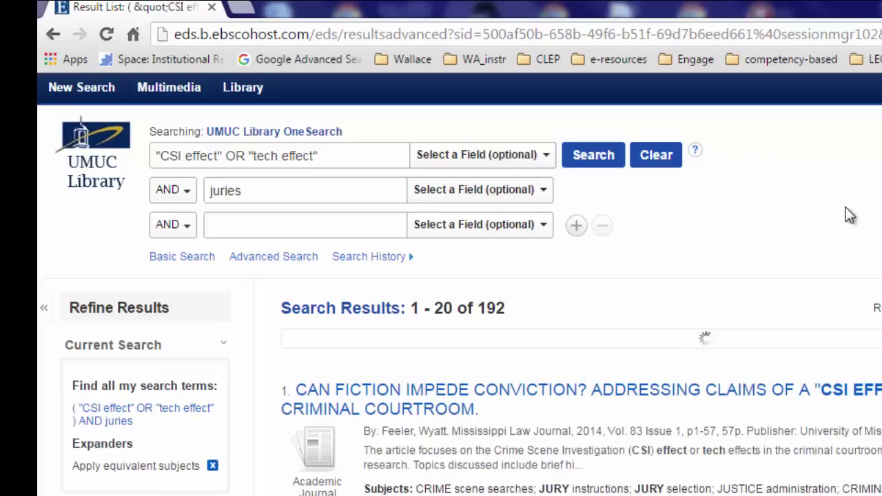